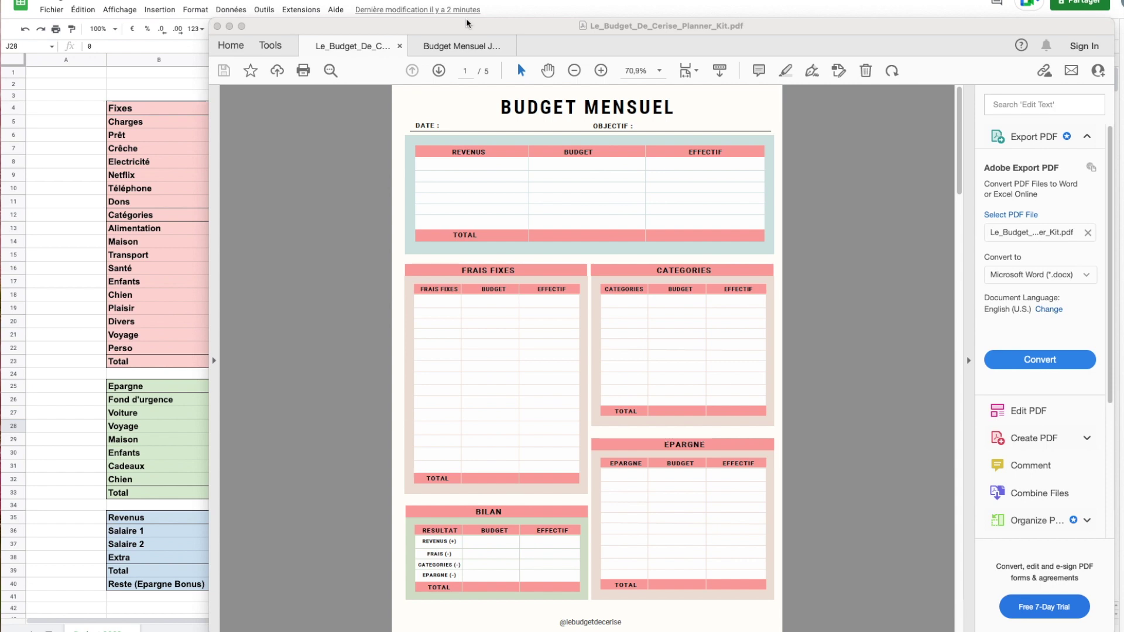
- Open the Budget Mensuel Juillet PDF and position its window so the spreadsheet's Juillet column stays visible beside it
{"action": "left_click_drag", "start_coordinate": [465, 20], "coordinate": [1123, 31]}
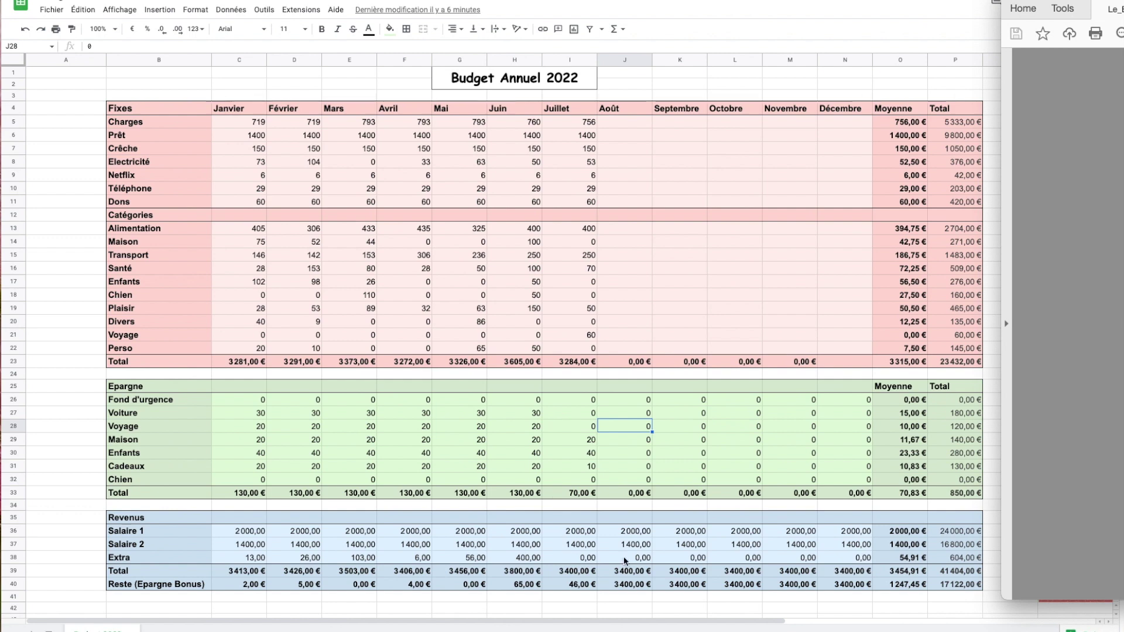
{"action": "left_click_drag", "start_coordinate": [1122, 3], "coordinate": [652, 16]}
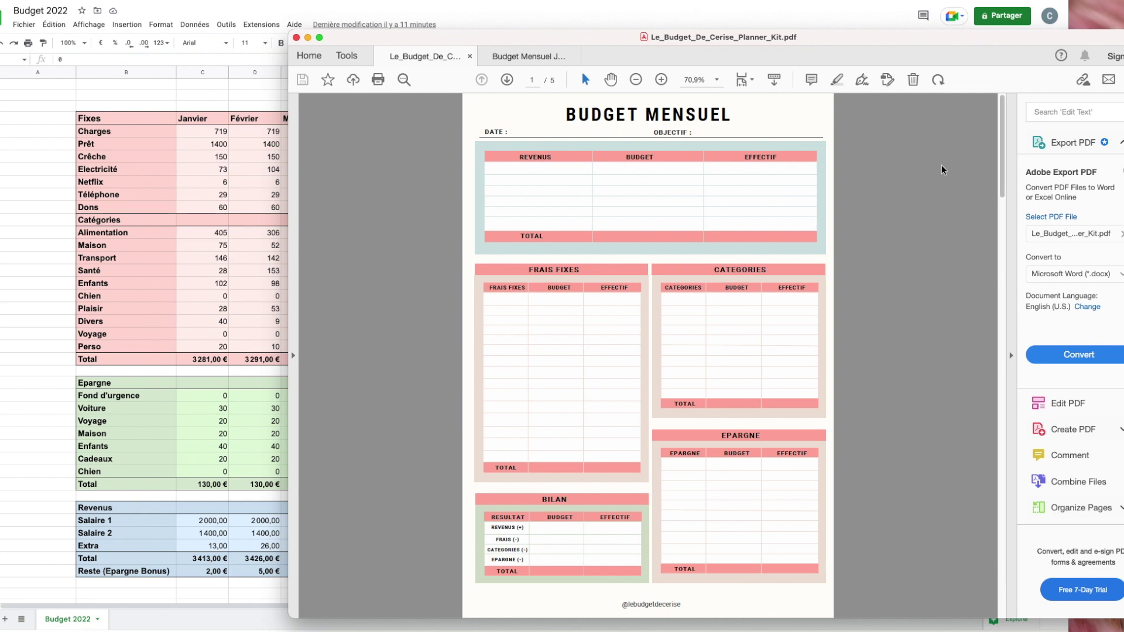
{"action": "left_click_drag", "start_coordinate": [1000, 165], "coordinate": [1009, 140]}
{"action": "left_click", "coordinate": [523, 57]}
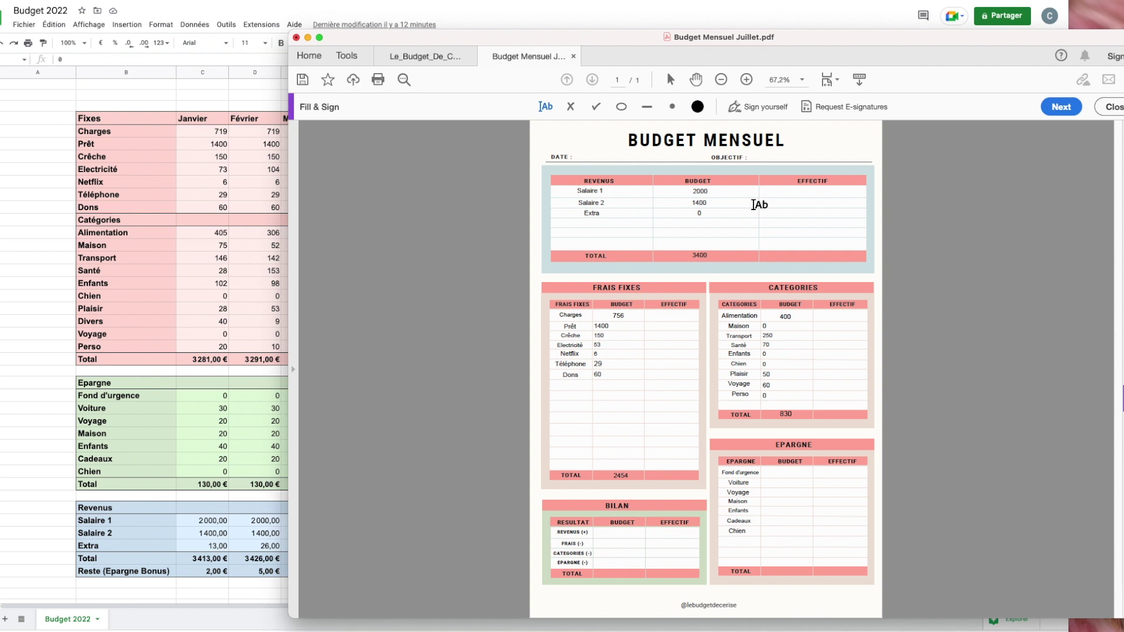
{"action": "left_click_drag", "start_coordinate": [712, 40], "coordinate": [976, 50]}
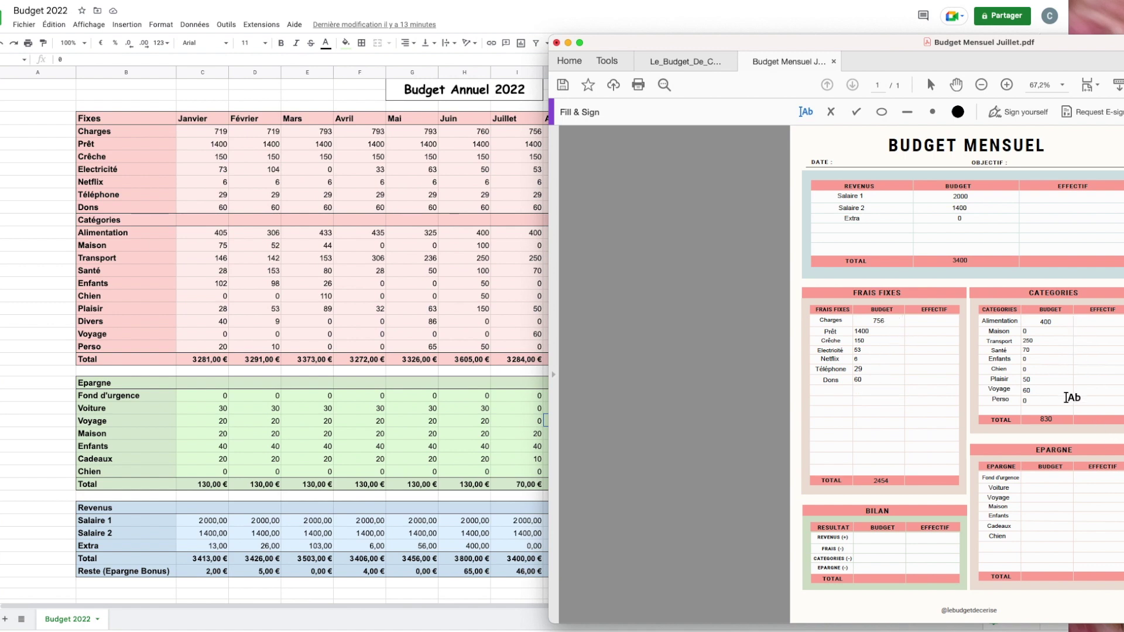
- In the Epargne table's budget column, enter 0 for Fond d'urgence, Voiture and Voyage
{"action": "left_click", "coordinate": [1054, 477]}
{"action": "type", "text": "0"}
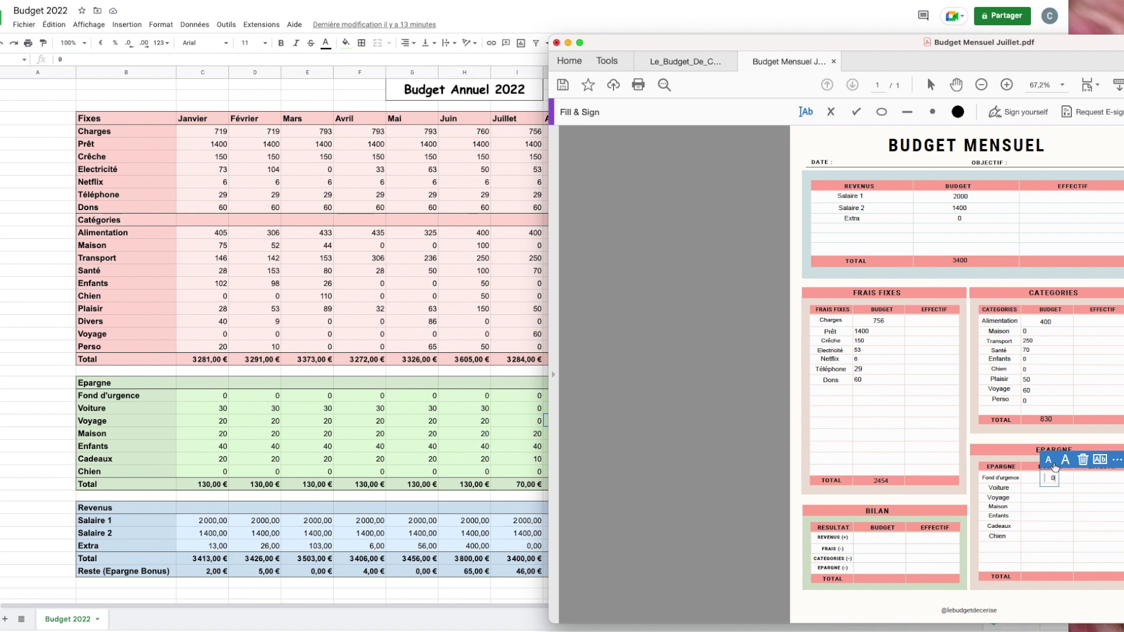
{"action": "left_click", "coordinate": [1032, 488]}
{"action": "left_click", "coordinate": [1031, 488]}
{"action": "type", "text": "0"}
{"action": "left_click", "coordinate": [1052, 498]}
{"action": "left_click", "coordinate": [1052, 498]}
{"action": "type", "text": "0"}
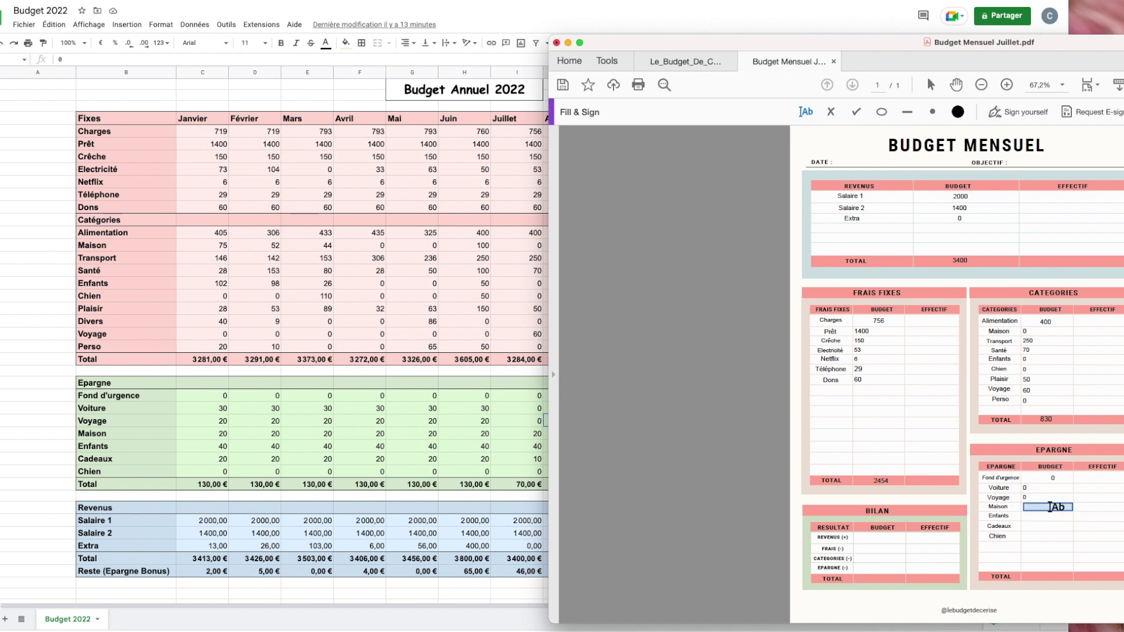
- Fill the remaining Epargne budgets with 20 for Maison, 40 for Enfants, 10 for Cadeaux and 0 for Chien
{"action": "left_click", "coordinate": [1052, 510]}
{"action": "type", "text": "20"}
{"action": "left_click", "coordinate": [1037, 518]}
{"action": "left_click", "coordinate": [1037, 518]}
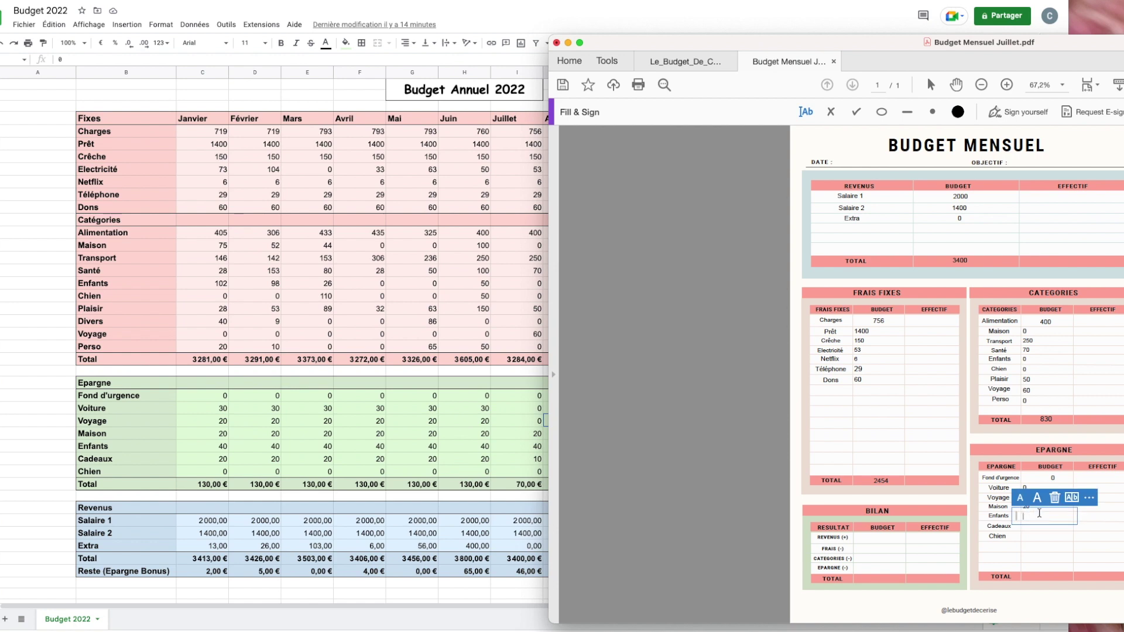
{"action": "type", "text": "40"}
{"action": "left_click", "coordinate": [1066, 526]}
{"action": "left_click", "coordinate": [1066, 526]}
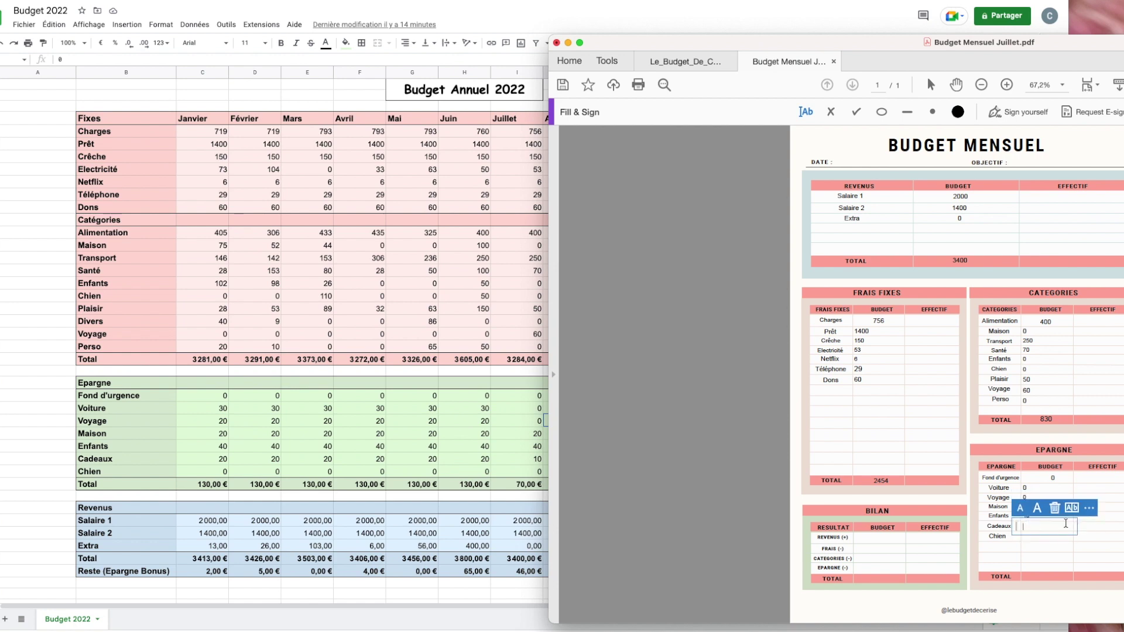
{"action": "type", "text": "10"}
{"action": "left_click", "coordinate": [1061, 539]}
{"action": "left_click", "coordinate": [1061, 539]}
{"action": "type", "text": "0"}
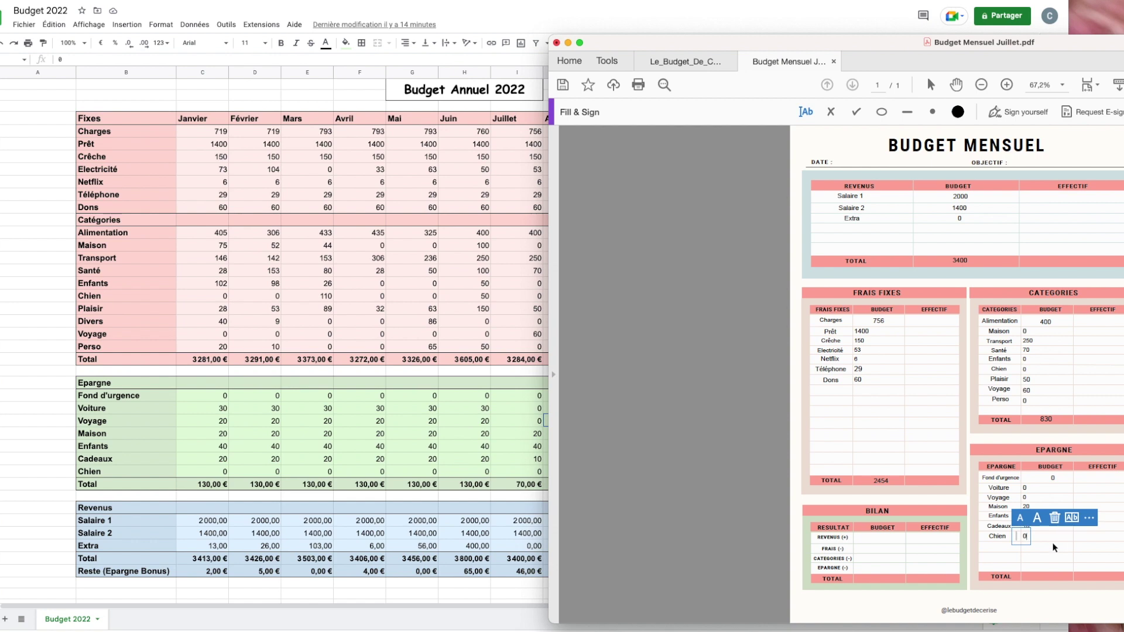
{"action": "left_click", "coordinate": [1054, 547]}
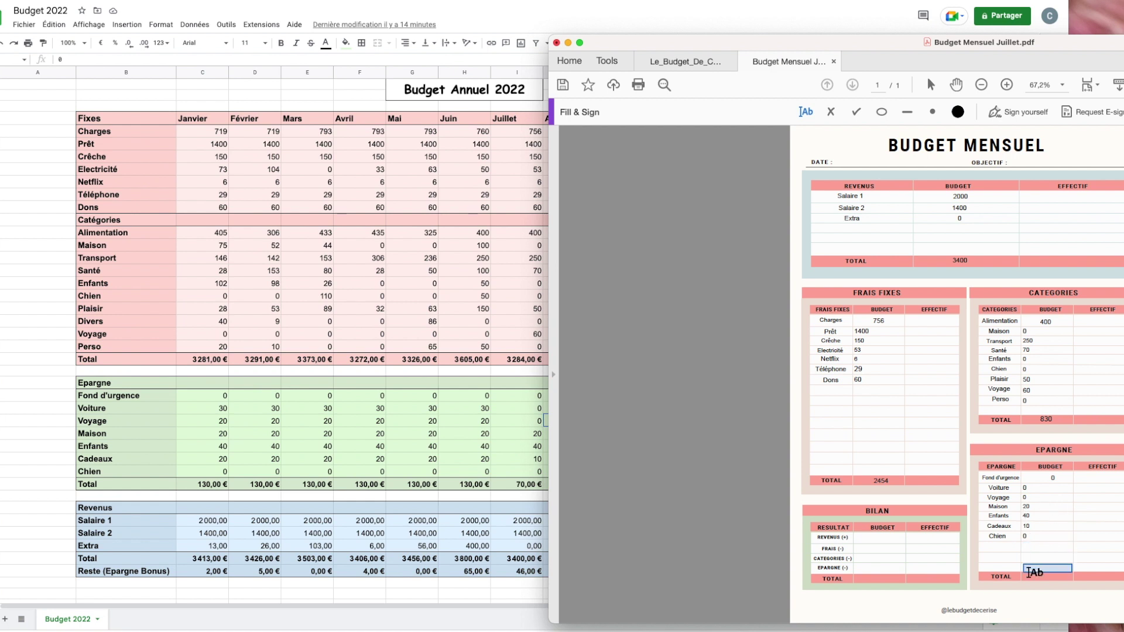
- Add 70 as the Epargne budget total and align the text within the total row
{"action": "left_click", "coordinate": [1033, 575]}
{"action": "left_click", "coordinate": [1040, 584]}
{"action": "left_click", "coordinate": [1046, 576]}
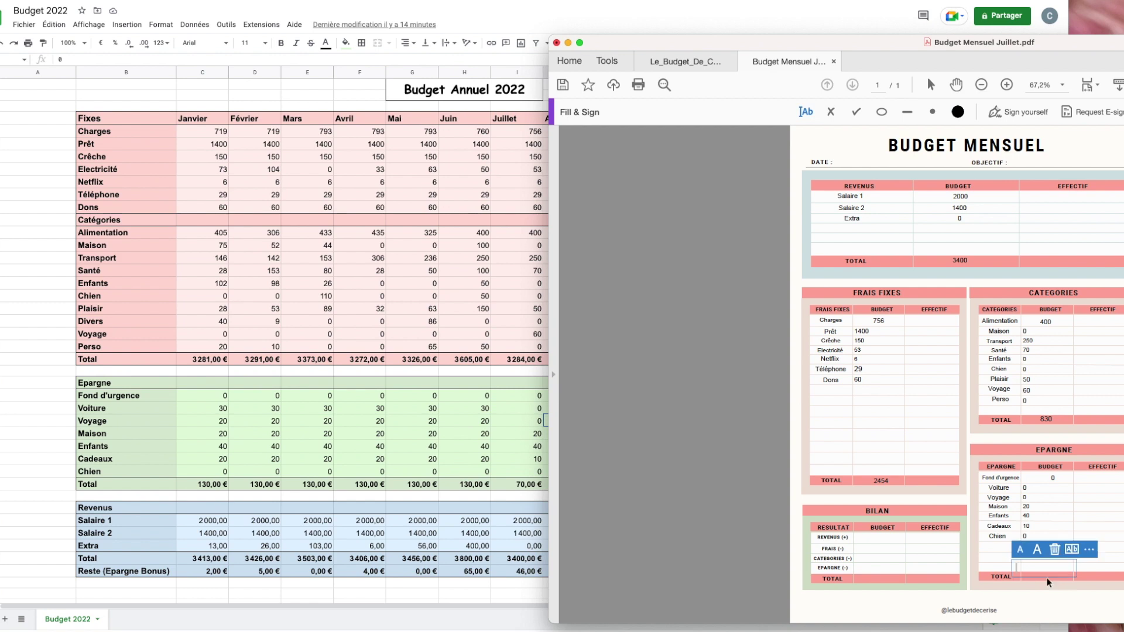
{"action": "type", "text": "70"}
{"action": "left_click_drag", "start_coordinate": [1024, 559], "coordinate": [1044, 567]}
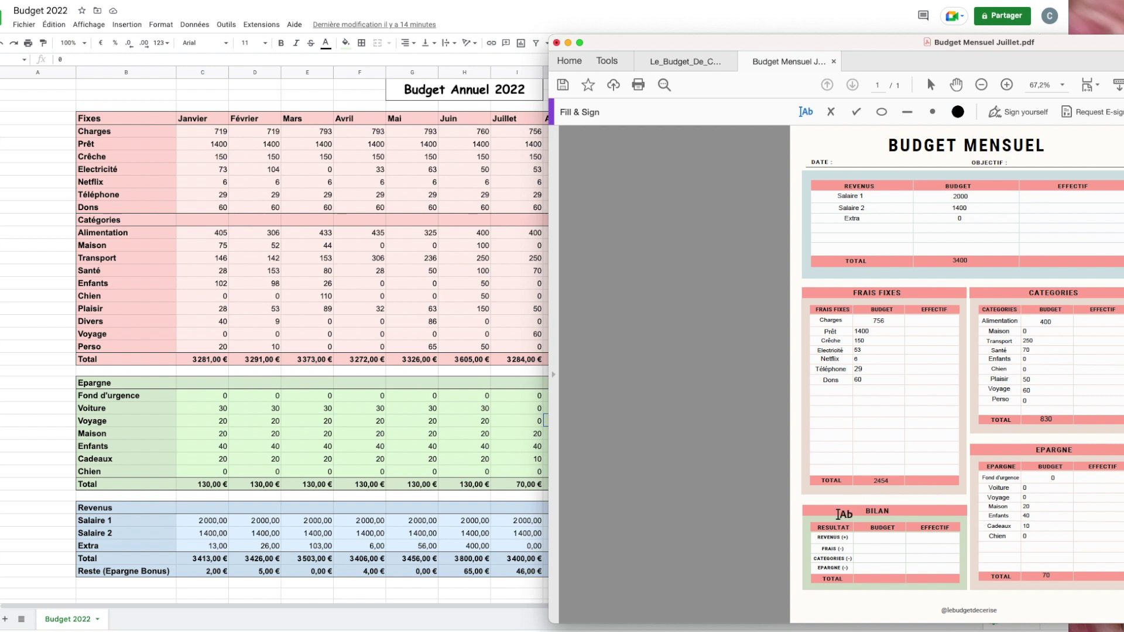
- Fill the Bilan budget column with 3400 for Revenus, 2454 for Frais, 830 for Categories and 70 for Epargne
{"action": "left_click", "coordinate": [872, 537]}
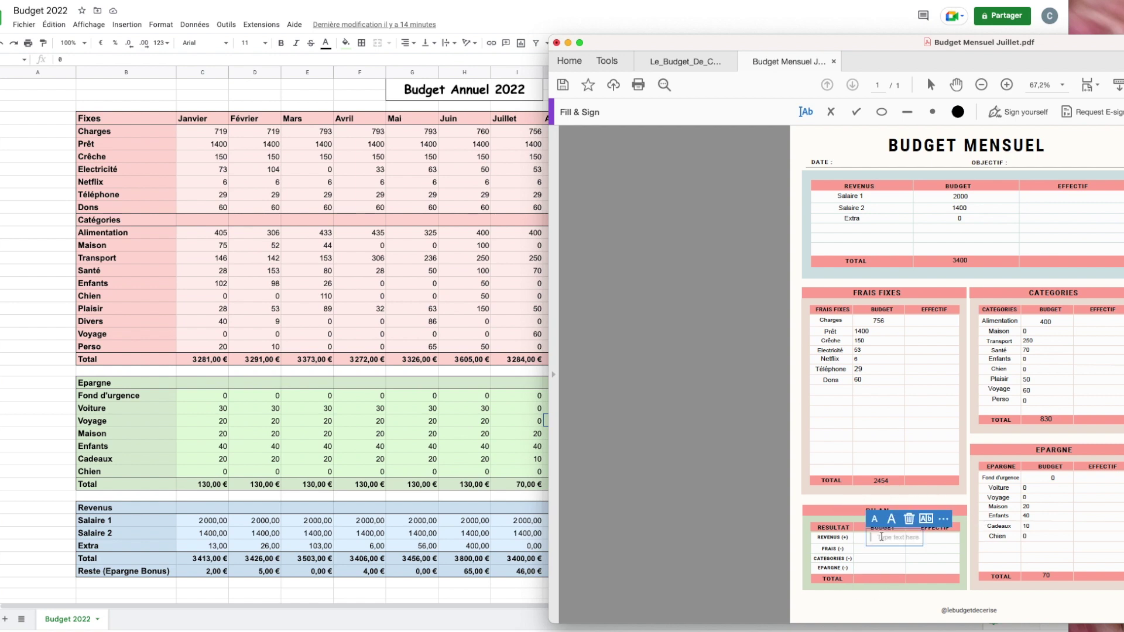
{"action": "type", "text": "3400"}
{"action": "left_click", "coordinate": [901, 549]}
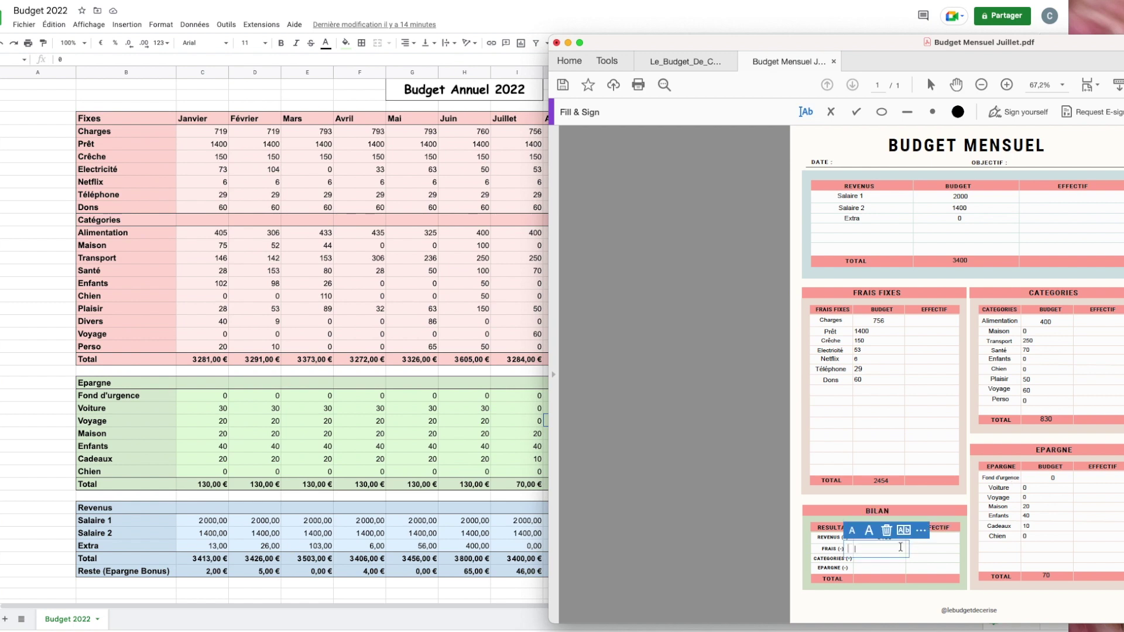
{"action": "type", "text": "24545"}
{"action": "key", "text": "BackSpace"}
{"action": "left_click", "coordinate": [883, 558]}
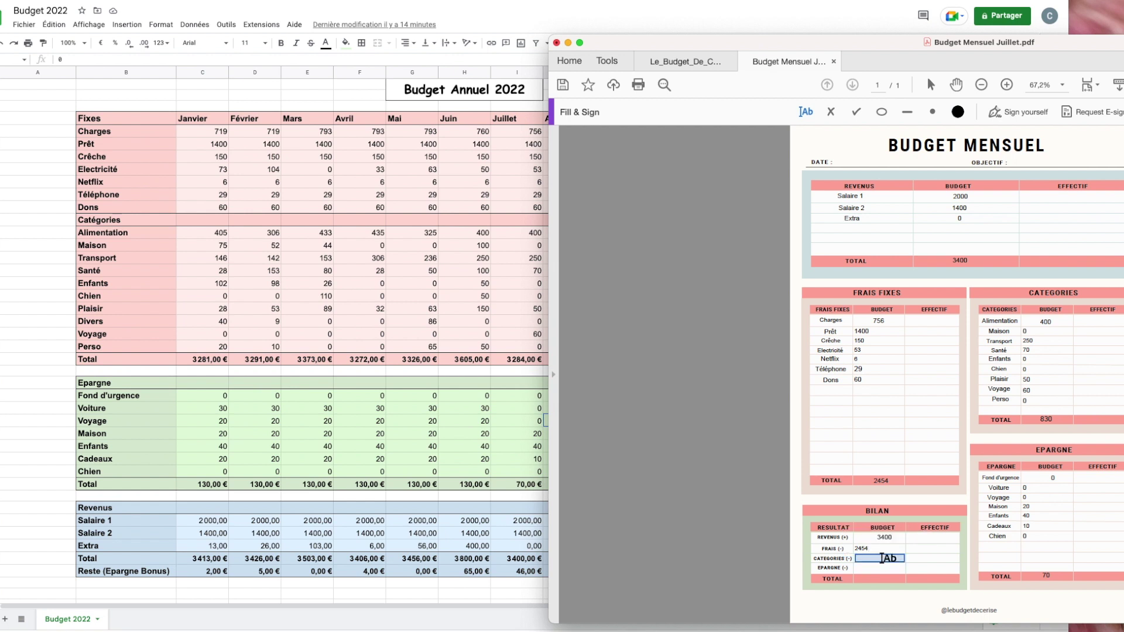
{"action": "left_click", "coordinate": [882, 558]}
{"action": "type", "text": "830"}
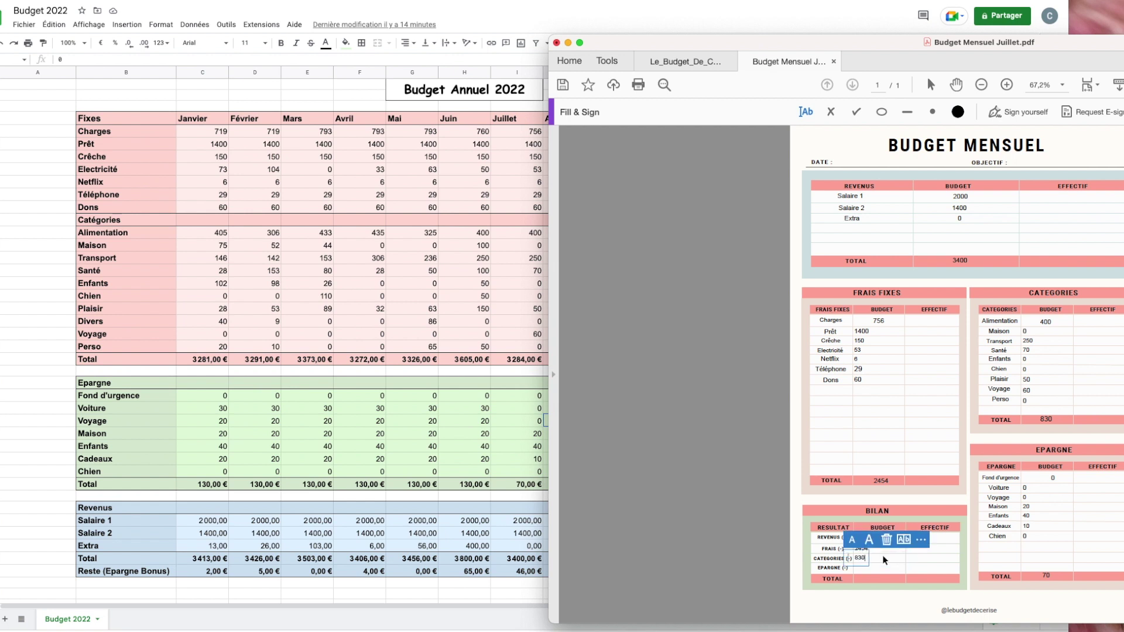
{"action": "left_click", "coordinate": [883, 568]}
{"action": "left_click", "coordinate": [882, 567]}
{"action": "type", "text": "70"}
- Enter 46 as the budget total in the Bilan table
{"action": "left_click", "coordinate": [893, 578]}
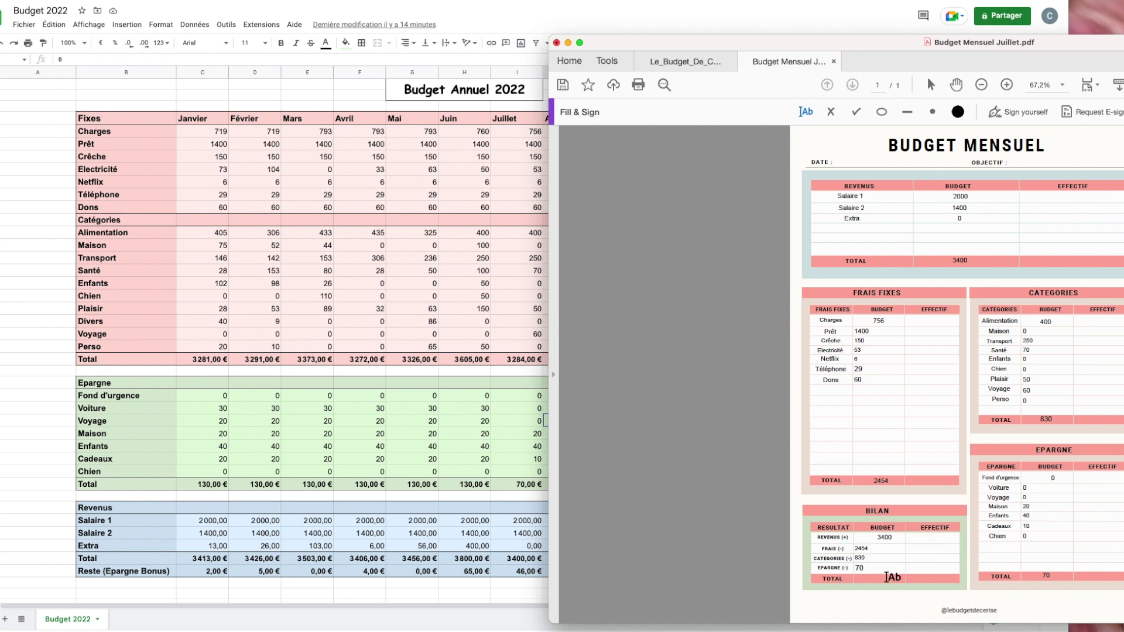
{"action": "left_click", "coordinate": [888, 577]}
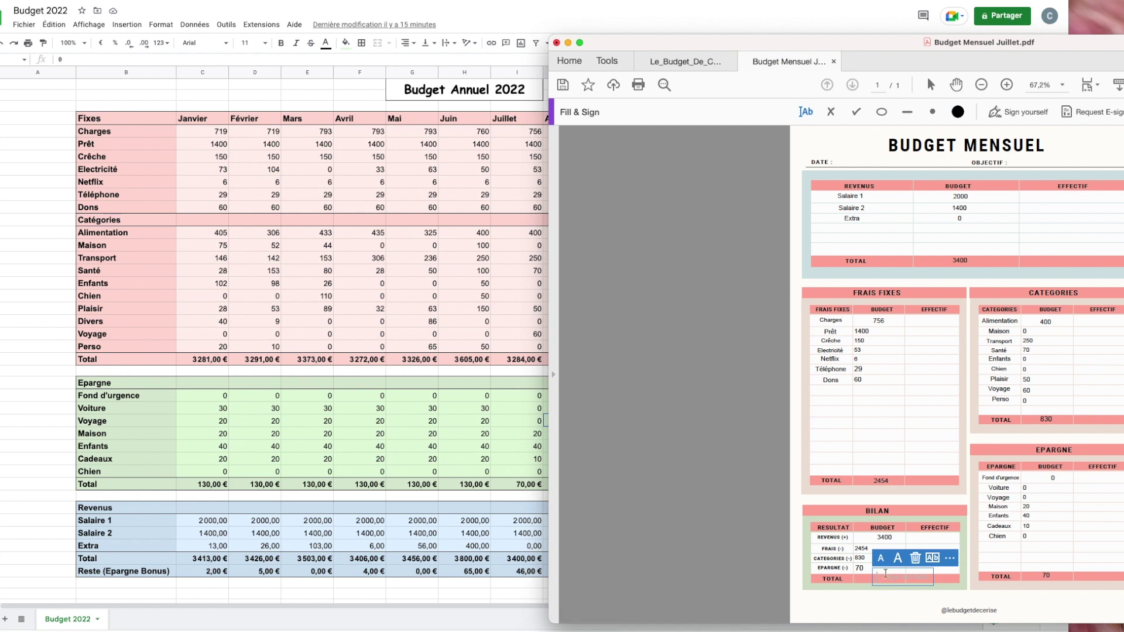
{"action": "type", "text": "46"}
{"action": "left_click", "coordinate": [952, 583]}
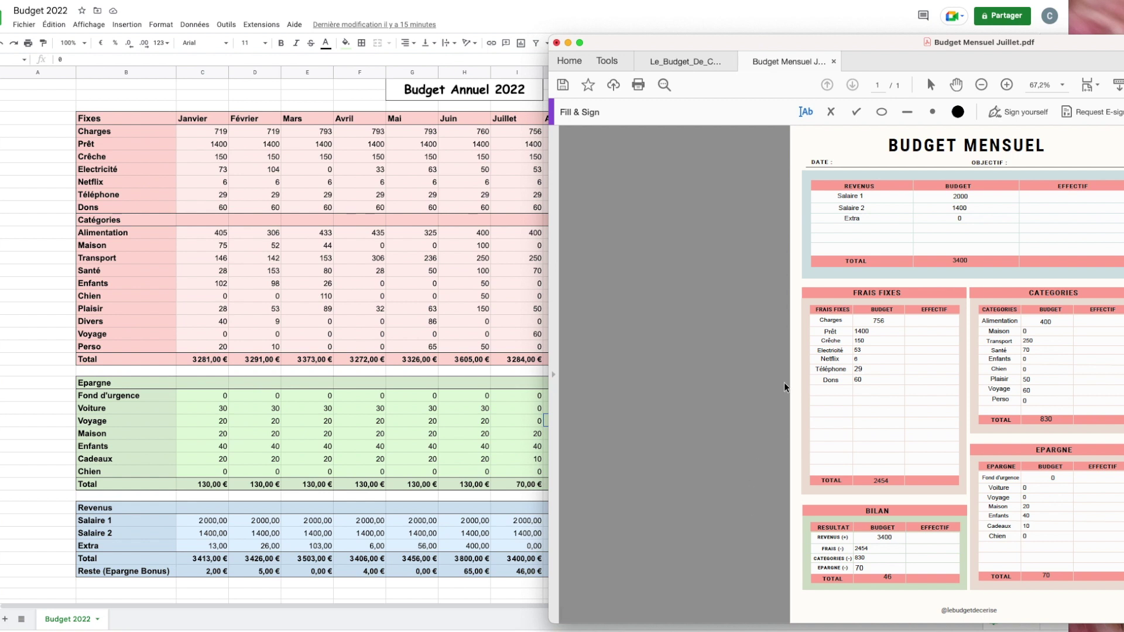
- View the blank Budget Hebdomadaire page in the Le_Budget_De_Cerise_Planner_Kit PDF
{"action": "left_click", "coordinate": [698, 62]}
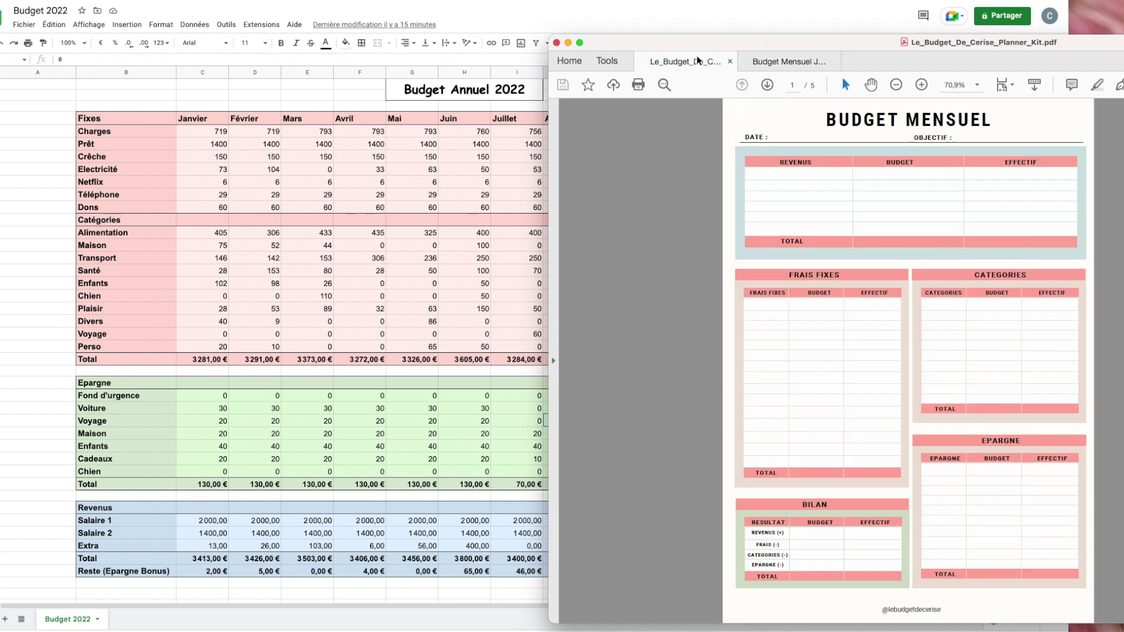
{"action": "scroll", "coordinate": [1042, 248], "scroll_direction": "down", "scroll_amount": 10}
{"action": "scroll", "coordinate": [1042, 248], "scroll_direction": "down", "scroll_amount": 5}
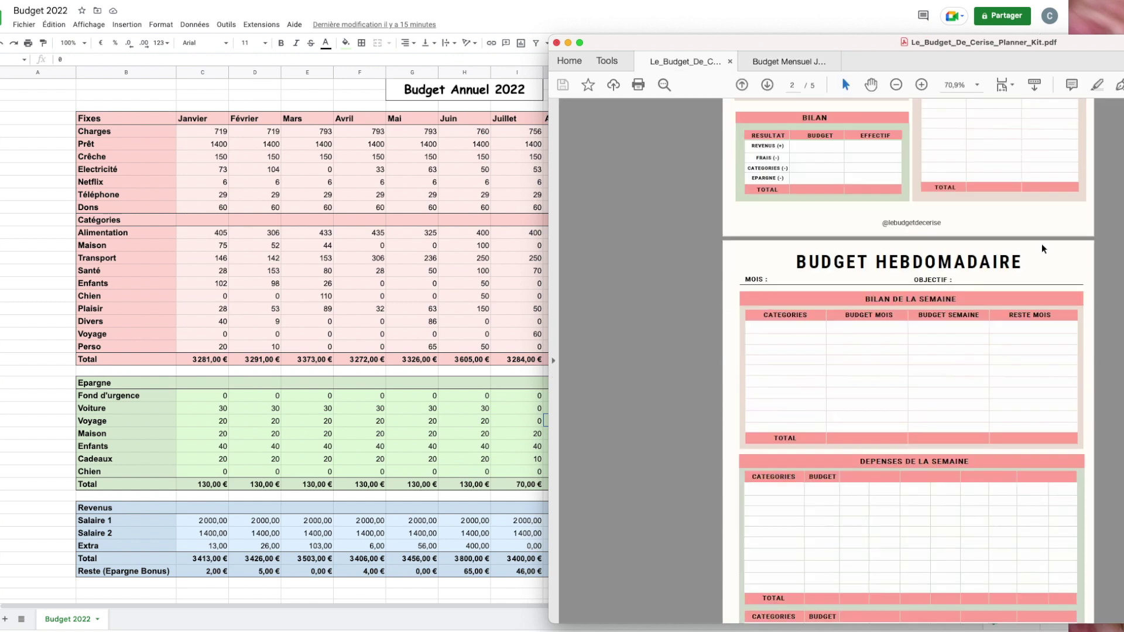
{"action": "scroll", "coordinate": [1059, 218], "scroll_direction": "down", "scroll_amount": 1}
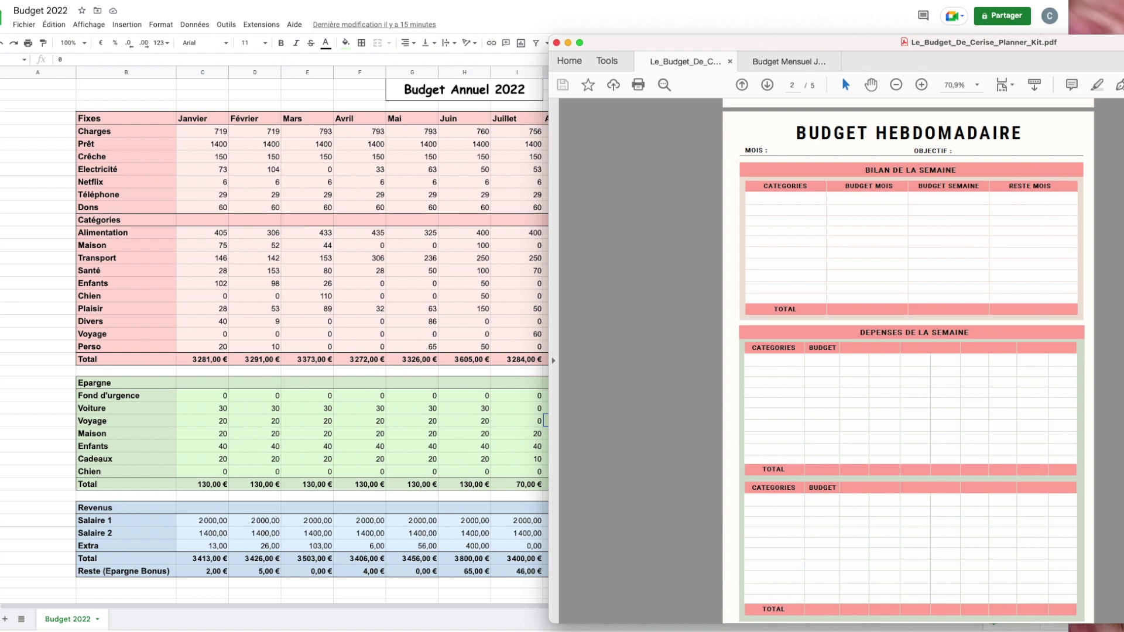
- Return to the Budget Mensuel Juillet PDF, check the annual budget spreadsheet in Google Sheets, and switch back to Adobe Acrobat
{"action": "left_click", "coordinate": [782, 63]}
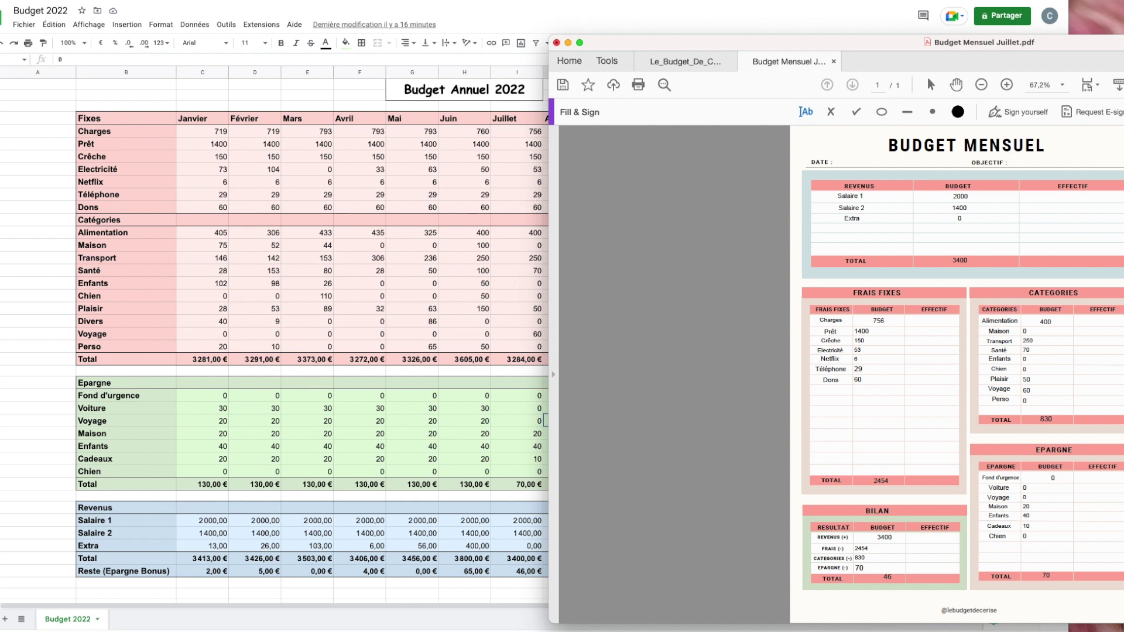
{"action": "key", "text": "super+Tab"}
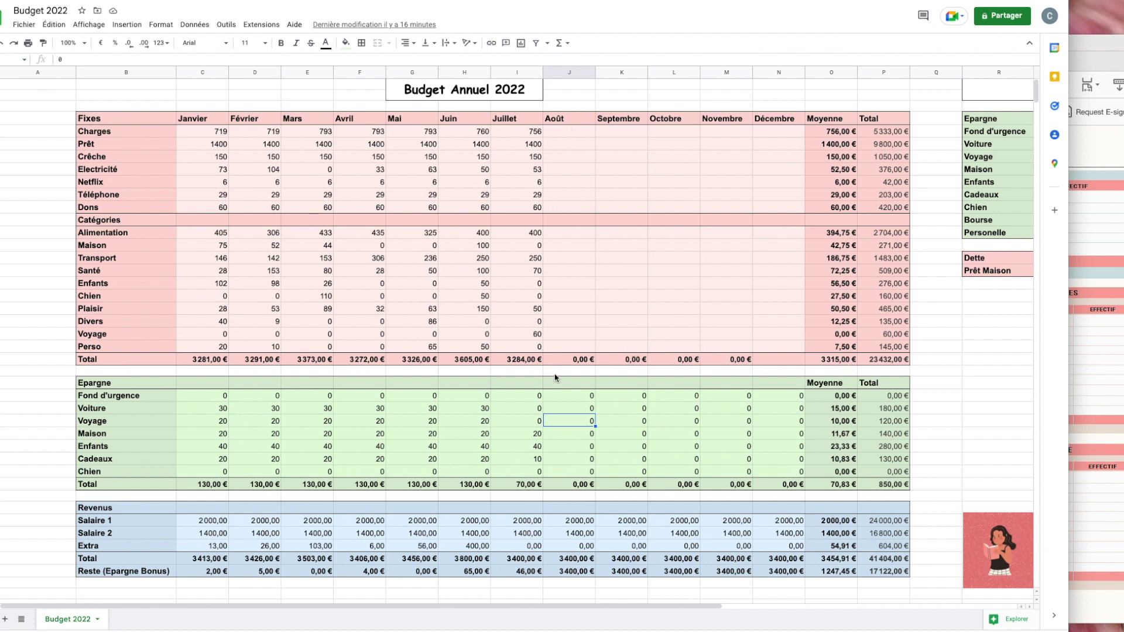
{"action": "key", "text": "super+Tab"}
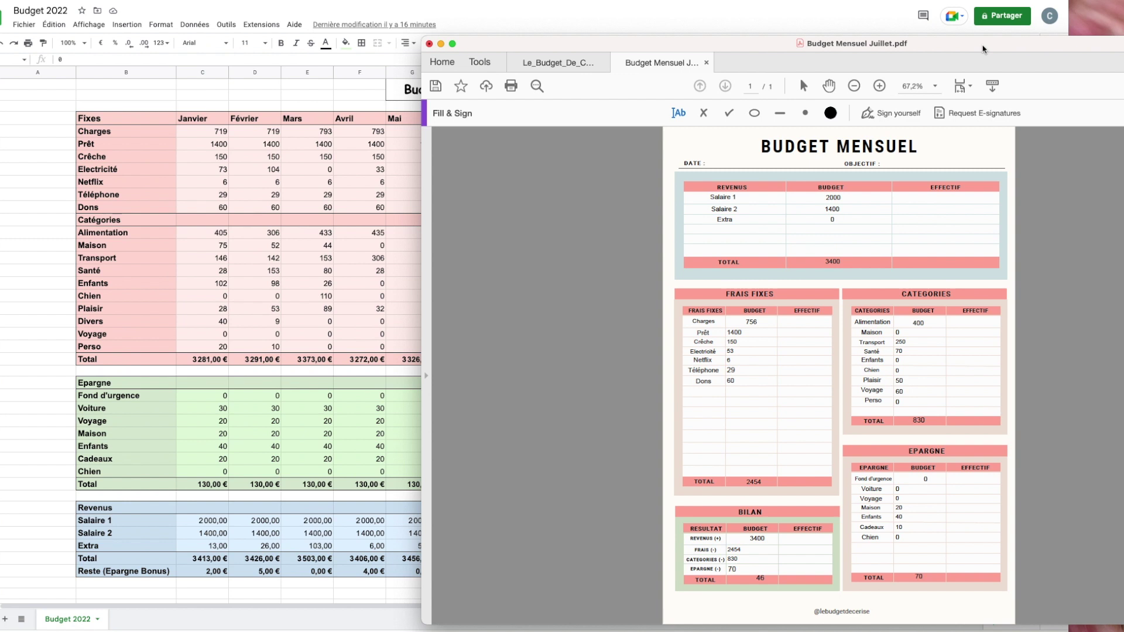